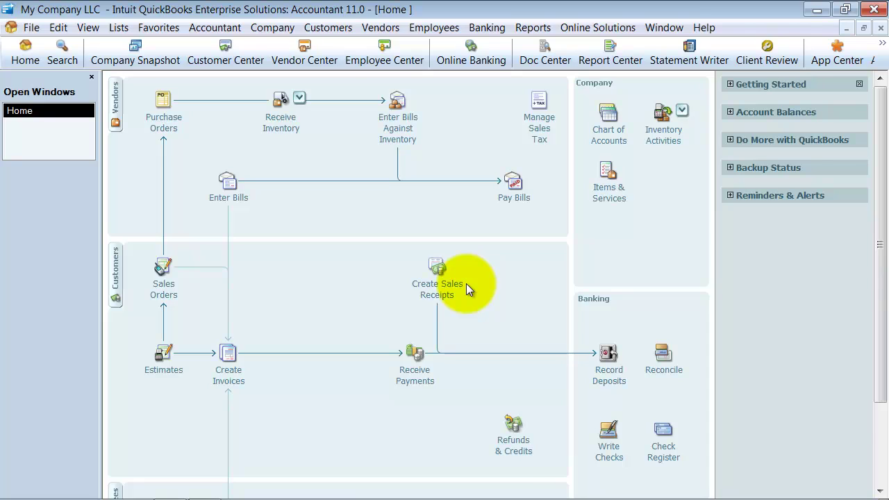
Enter a received payment of 3,000.00 from the second customer in the list, dated 05/31/2011
{"action": "scroll", "coordinate": [466, 283], "scroll_direction": "down", "scroll_amount": 1}
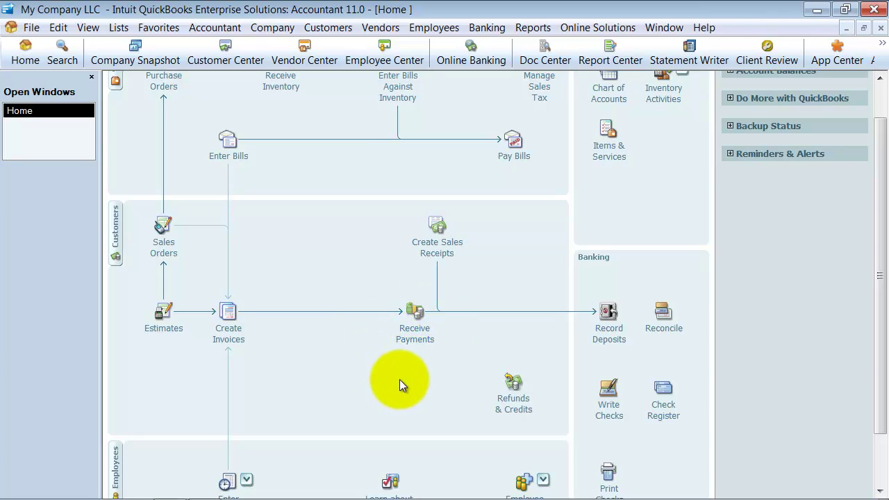
{"action": "left_click", "coordinate": [415, 332]}
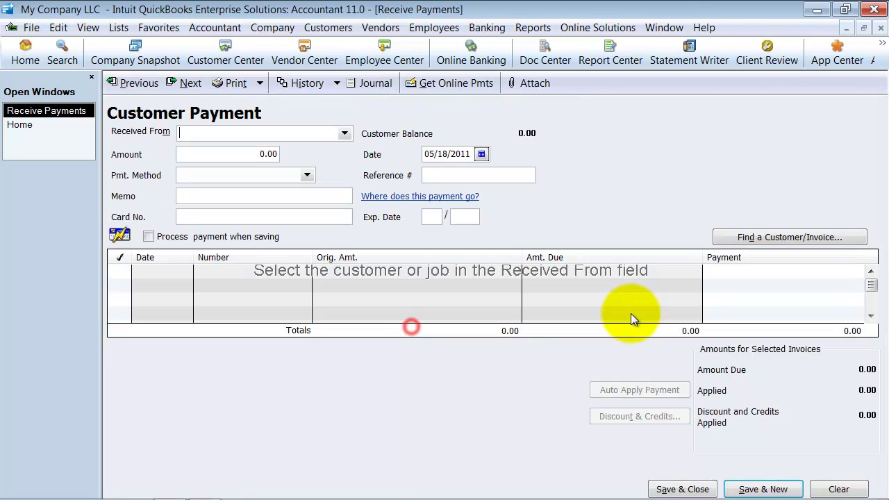
{"action": "left_click", "coordinate": [346, 132]}
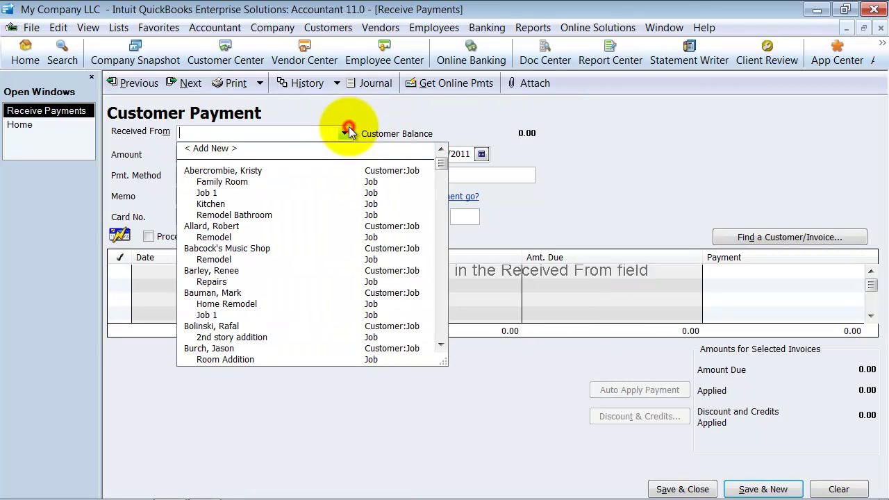
{"action": "left_click", "coordinate": [230, 231]}
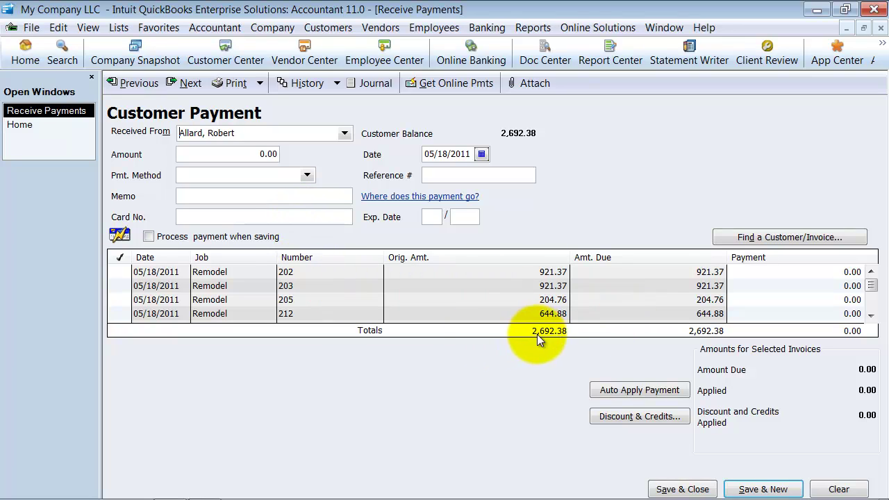
{"action": "left_click", "coordinate": [245, 152]}
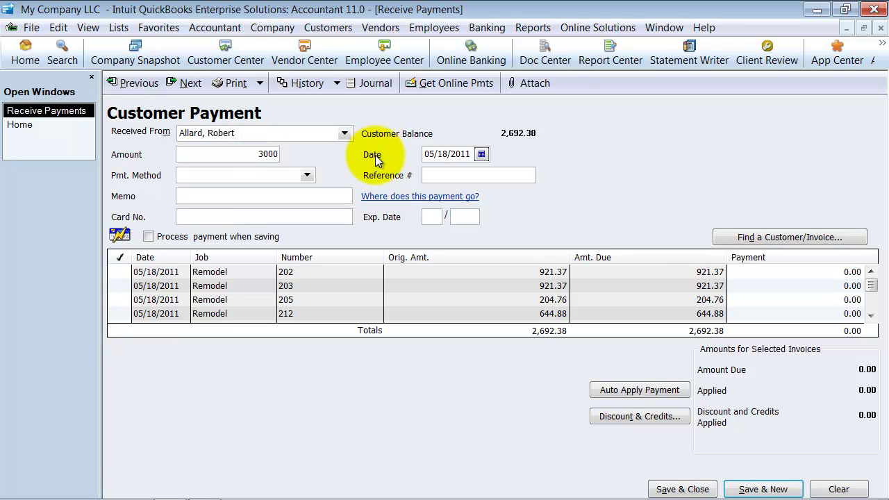
{"action": "key", "text": "Tab"}
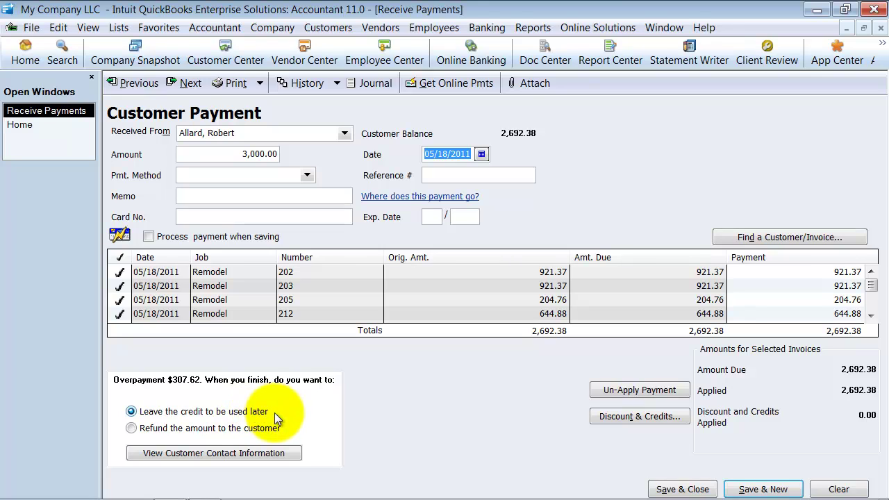
{"action": "left_click", "coordinate": [481, 154]}
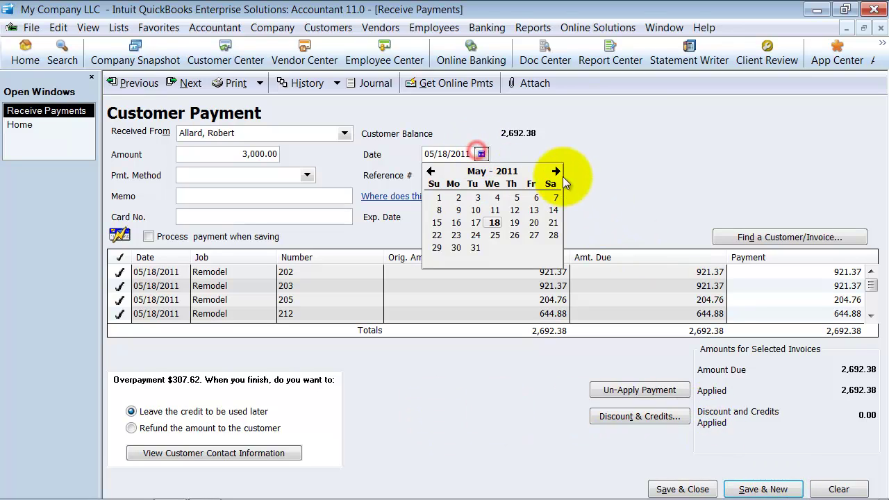
{"action": "left_click", "coordinate": [476, 247]}
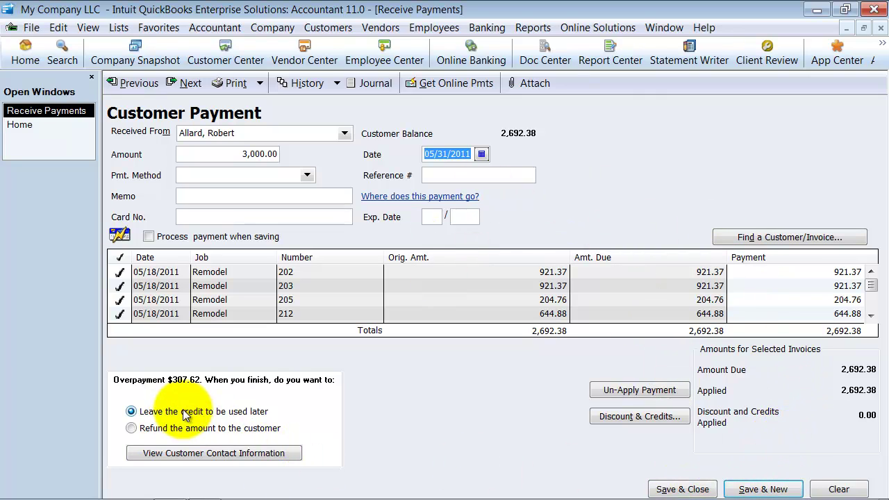
Run the A/R Aging Summary report and narrow its columns to examine the customer balances
{"action": "left_click", "coordinate": [533, 27]}
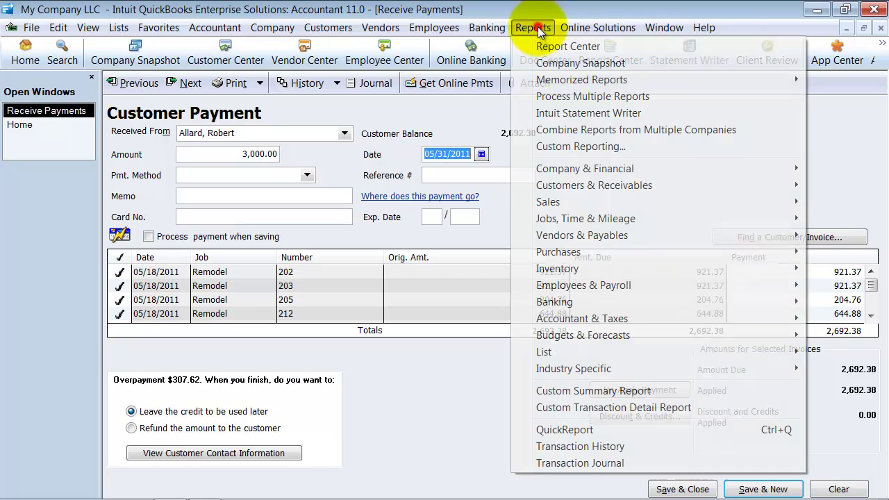
{"action": "mouse_move", "coordinate": [570, 185]}
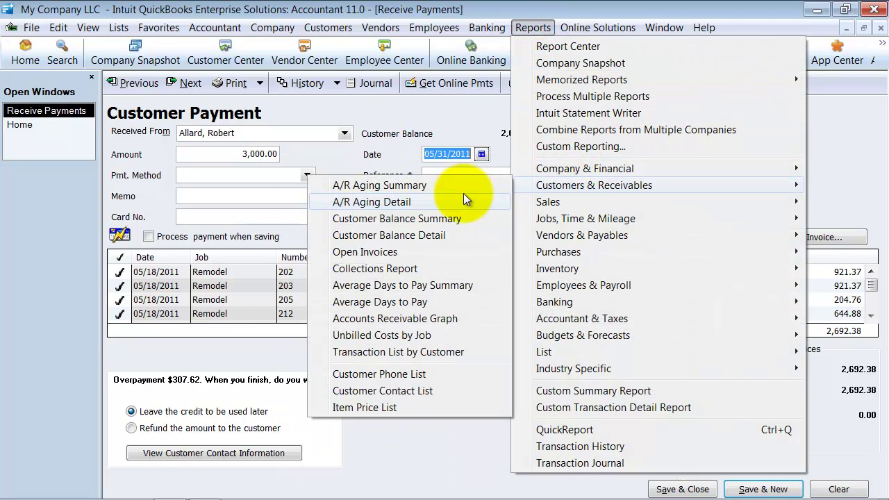
{"action": "left_click", "coordinate": [459, 187]}
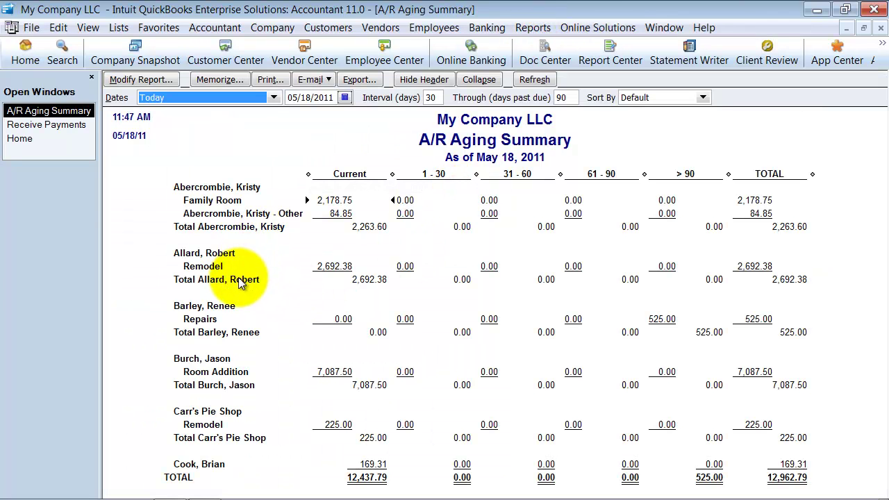
{"action": "left_click_drag", "start_coordinate": [392, 174], "coordinate": [299, 172]}
{"action": "left_click", "coordinate": [415, 174]}
{"action": "left_click", "coordinate": [401, 382]}
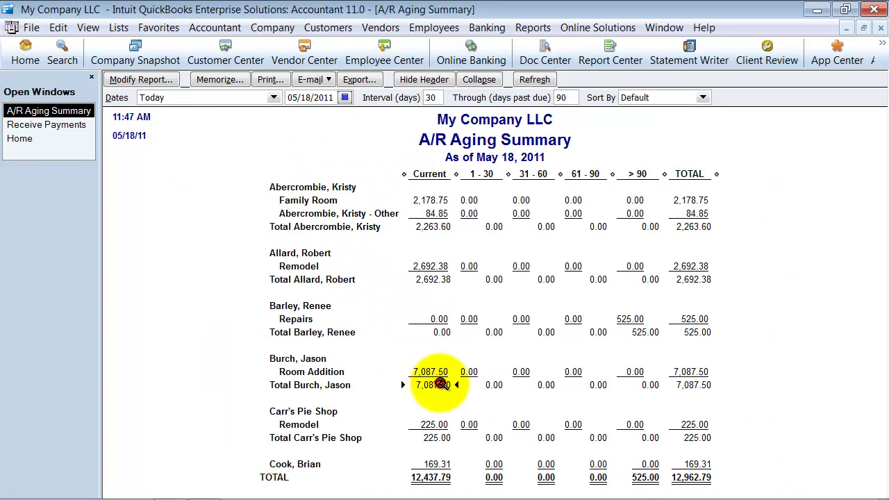
Return to the customer payment and save it with the overpayment left as a credit, choosing to print a credit memo
{"action": "left_click", "coordinate": [69, 125]}
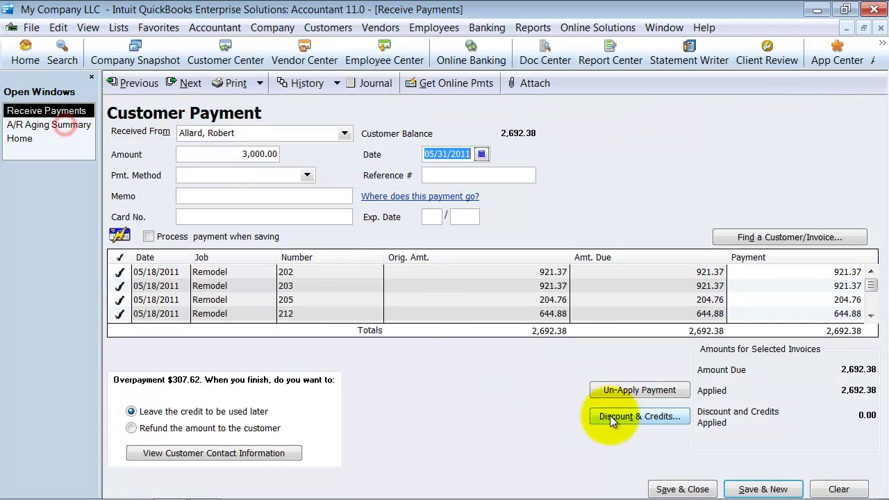
{"action": "left_click", "coordinate": [730, 485]}
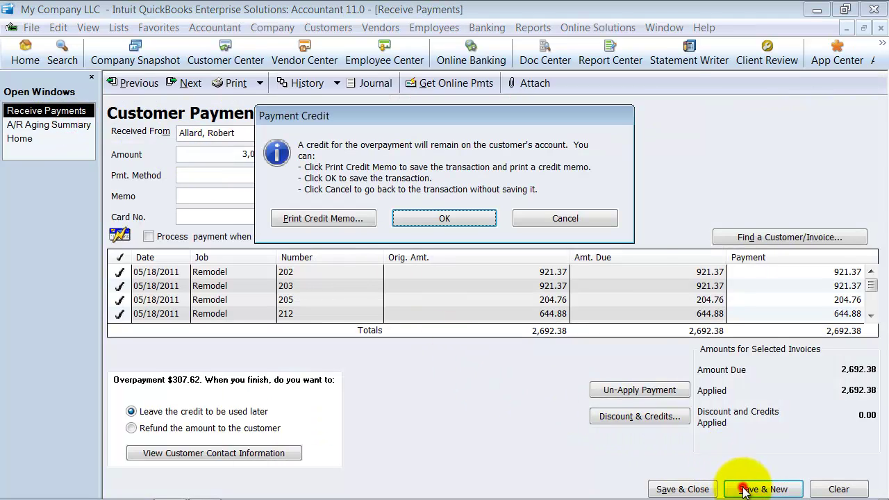
{"action": "left_click", "coordinate": [319, 220]}
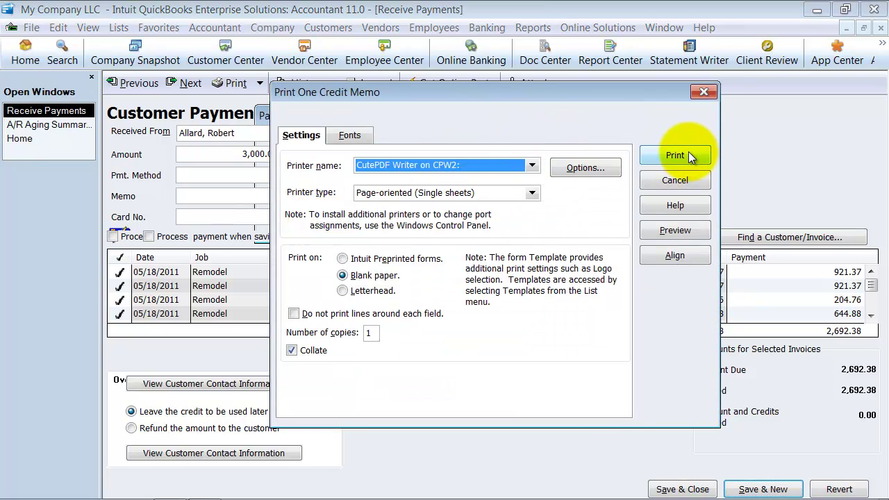
Preview the credit memo, examine its outstanding credit line up close, and cancel printing
{"action": "left_click", "coordinate": [675, 231]}
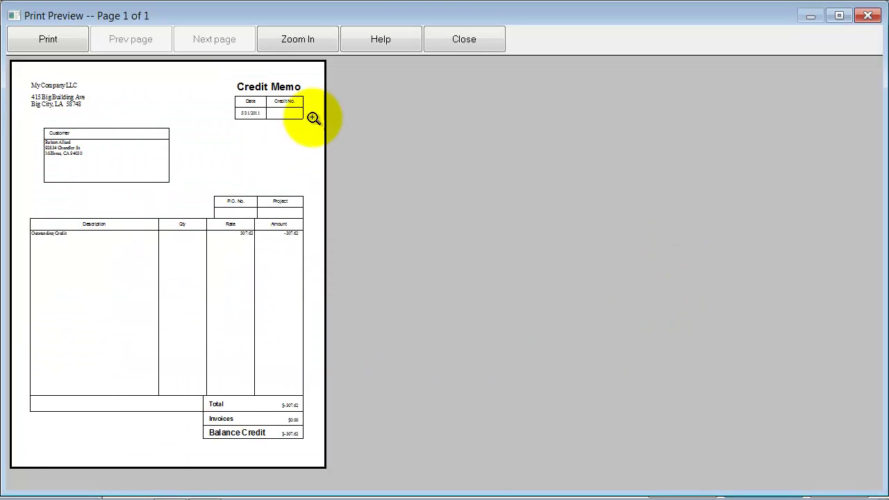
{"action": "left_click", "coordinate": [78, 237]}
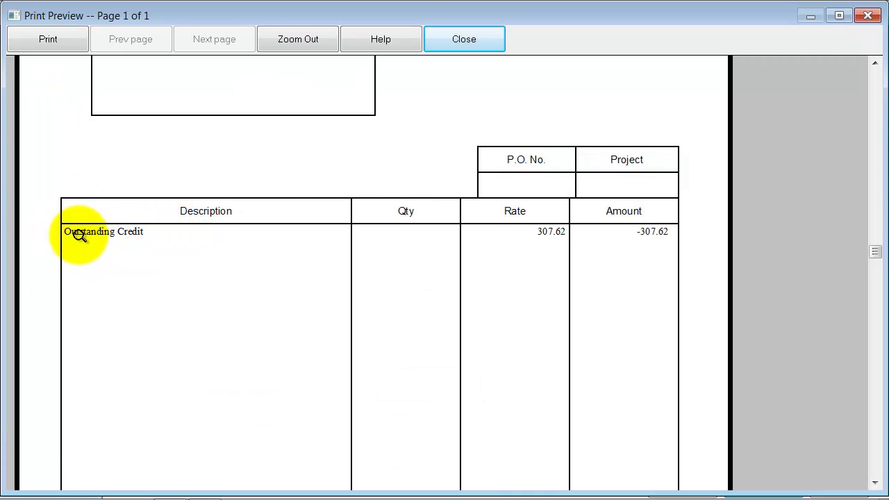
{"action": "left_click", "coordinate": [462, 41]}
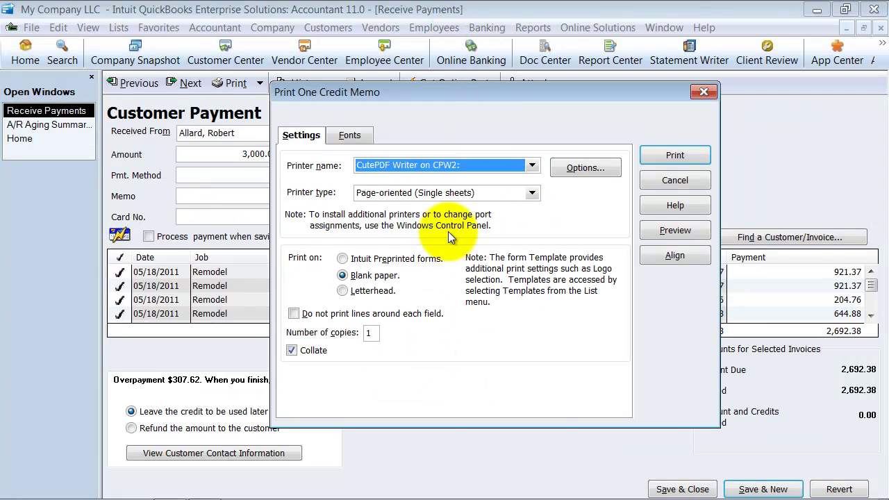
{"action": "left_click", "coordinate": [666, 177]}
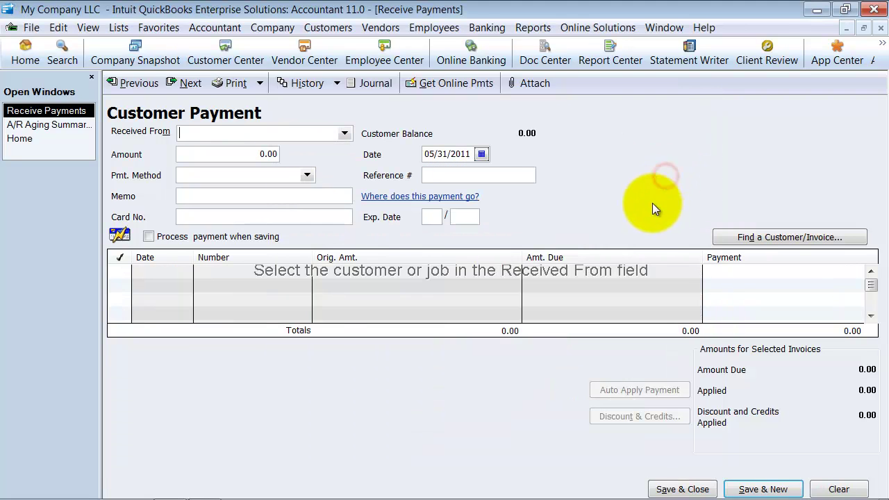
Set the A/R Aging Summary date to 05/31/2011, narrow its columns, and examine the paying customer's current balance
{"action": "left_click", "coordinate": [52, 125]}
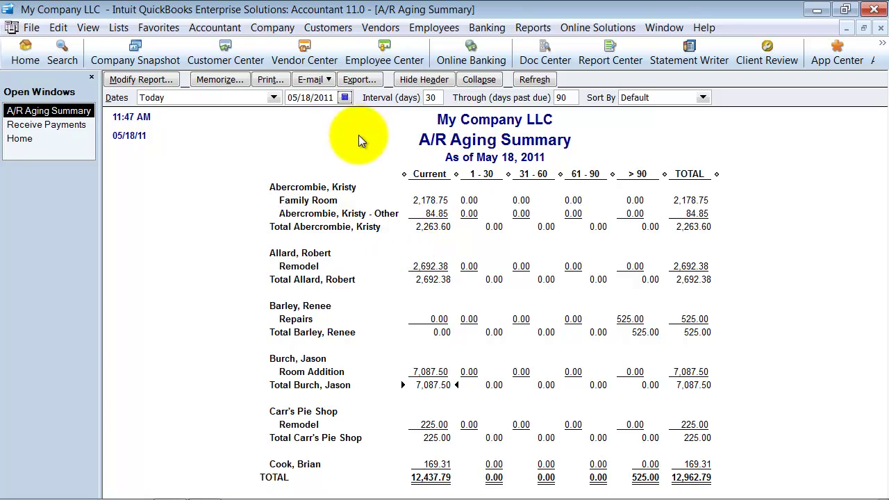
{"action": "left_click", "coordinate": [346, 98]}
{"action": "left_click", "coordinate": [340, 189]}
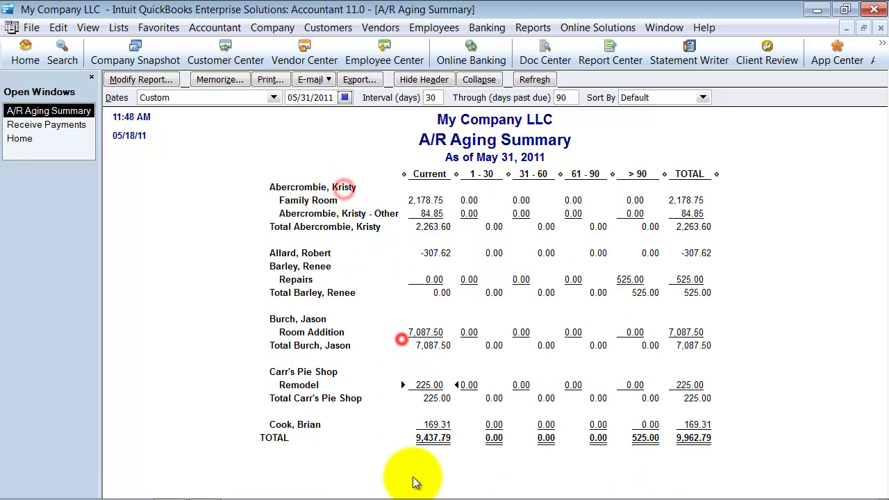
{"action": "left_click_drag", "start_coordinate": [457, 173], "coordinate": [431, 202]}
{"action": "left_click", "coordinate": [410, 178]}
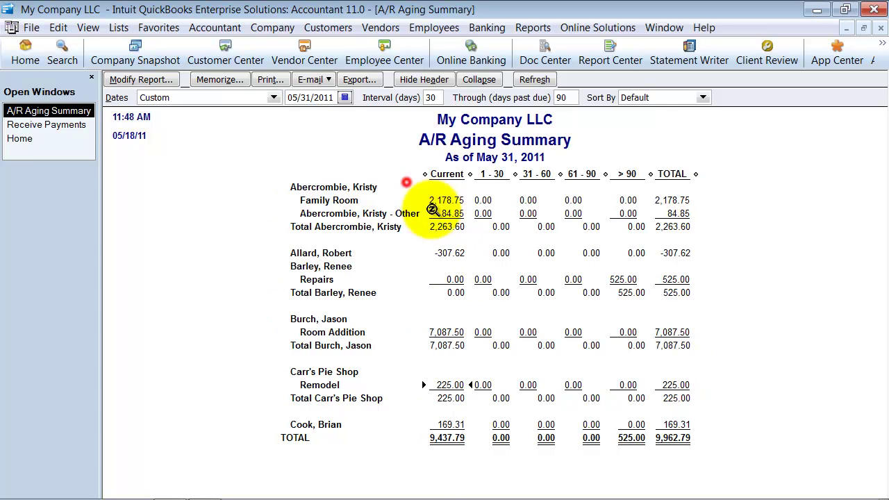
{"action": "left_click", "coordinate": [440, 253]}
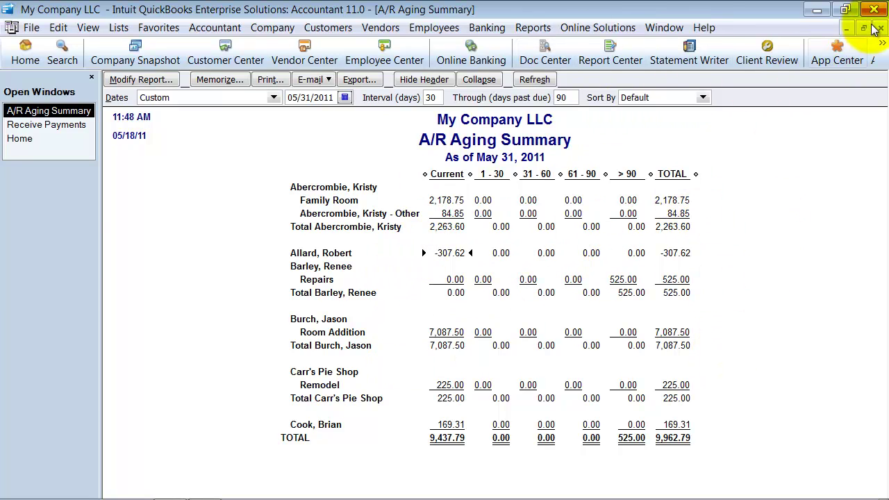
Reopen the saved customer payment, set its overpayment to be refunded to the customer, and save it to issue the refund
{"action": "left_click", "coordinate": [48, 125]}
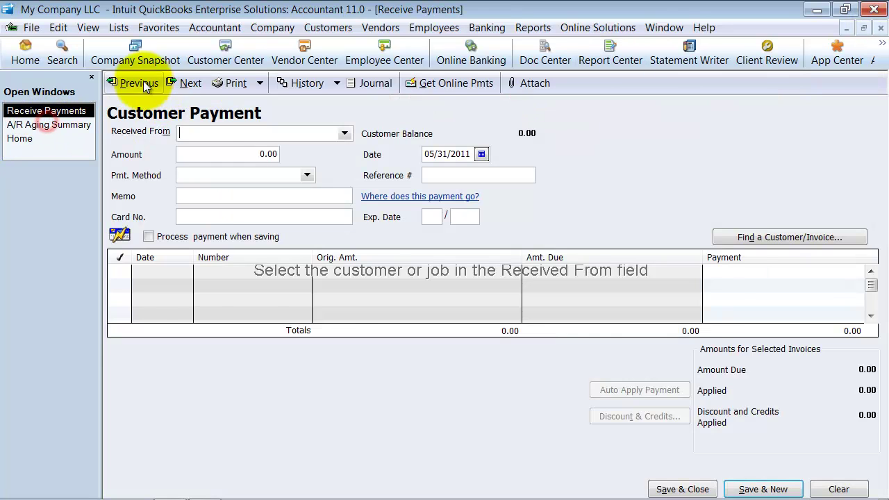
{"action": "left_click", "coordinate": [128, 83]}
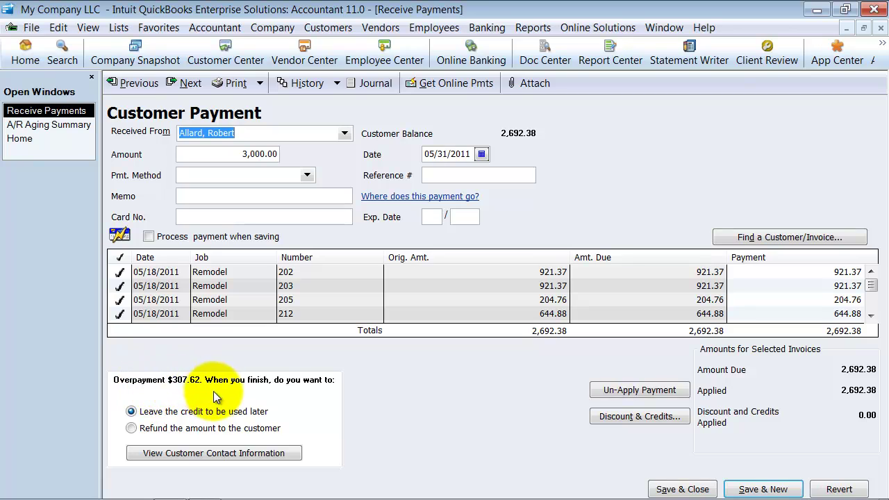
{"action": "left_click", "coordinate": [132, 428]}
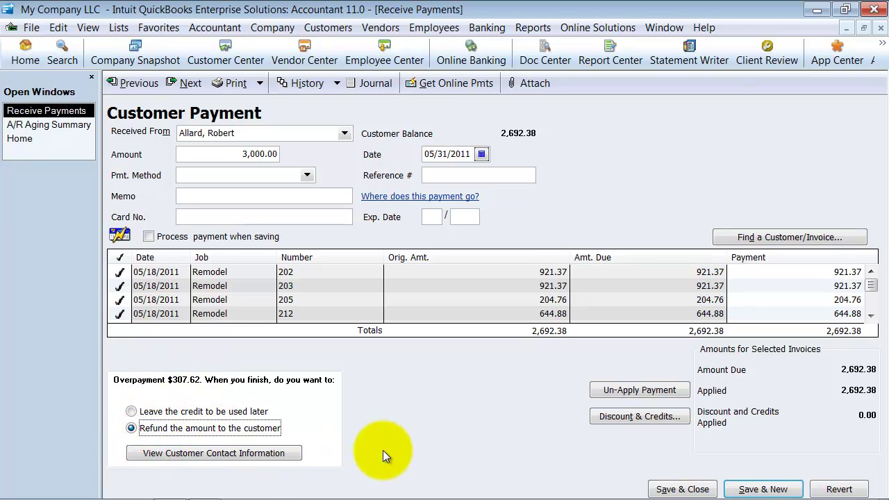
{"action": "left_click", "coordinate": [761, 483]}
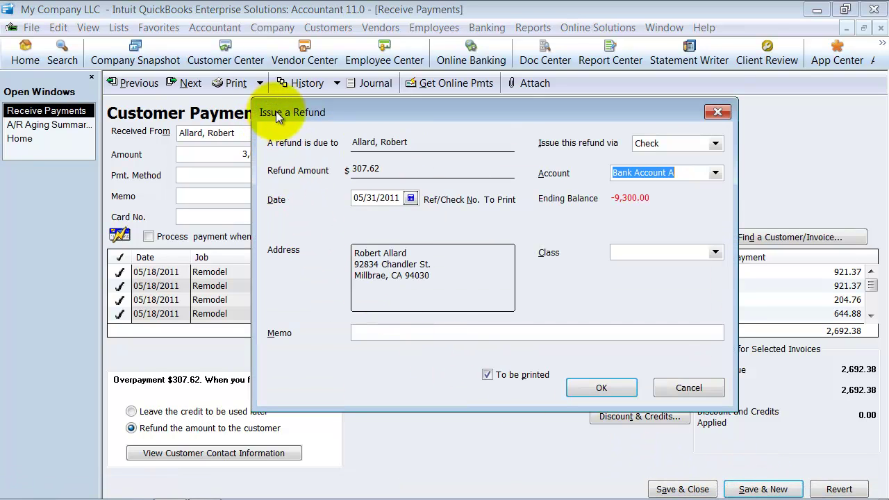
Try American Express as the refund method, and return the method to Check
{"action": "left_click", "coordinate": [713, 144]}
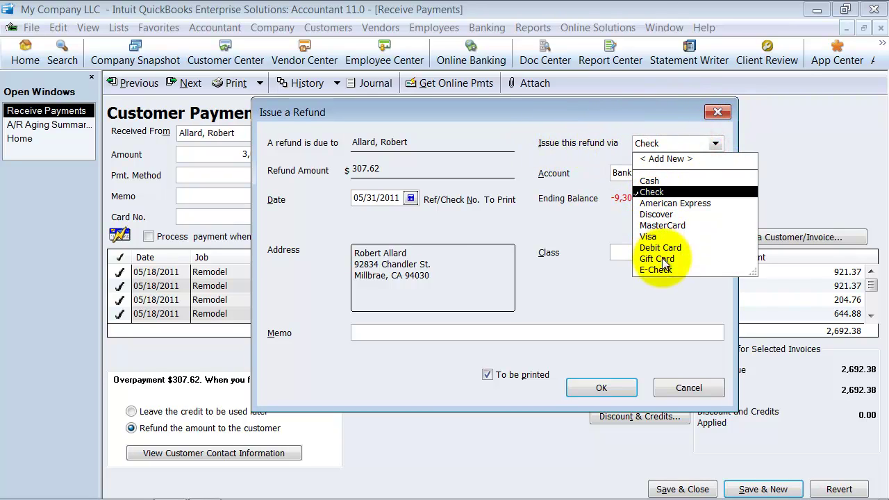
{"action": "left_click", "coordinate": [667, 202]}
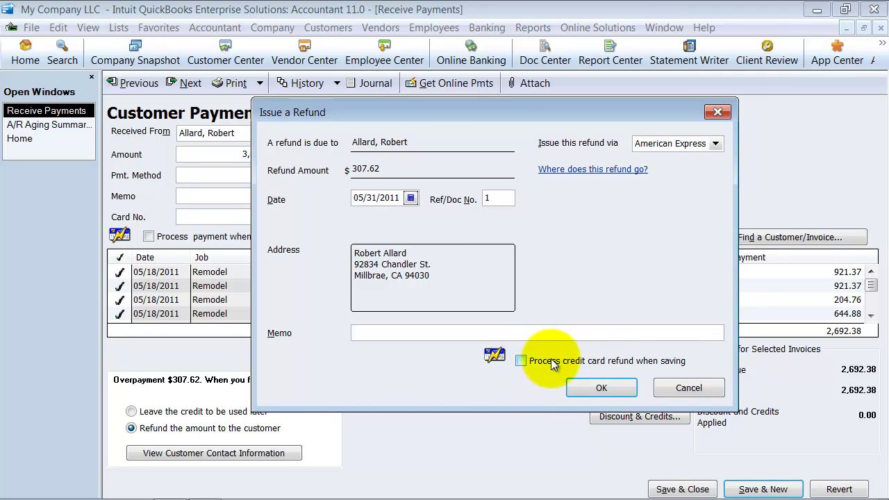
{"action": "left_click", "coordinate": [715, 145]}
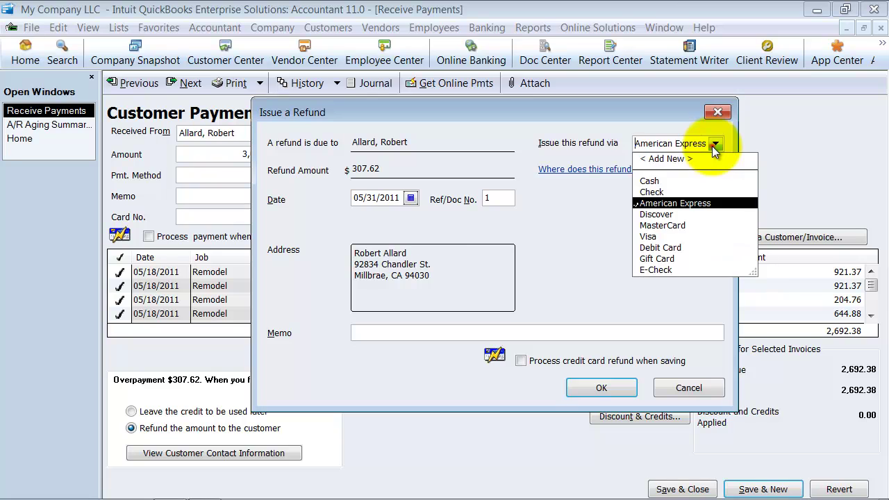
{"action": "left_click", "coordinate": [653, 192]}
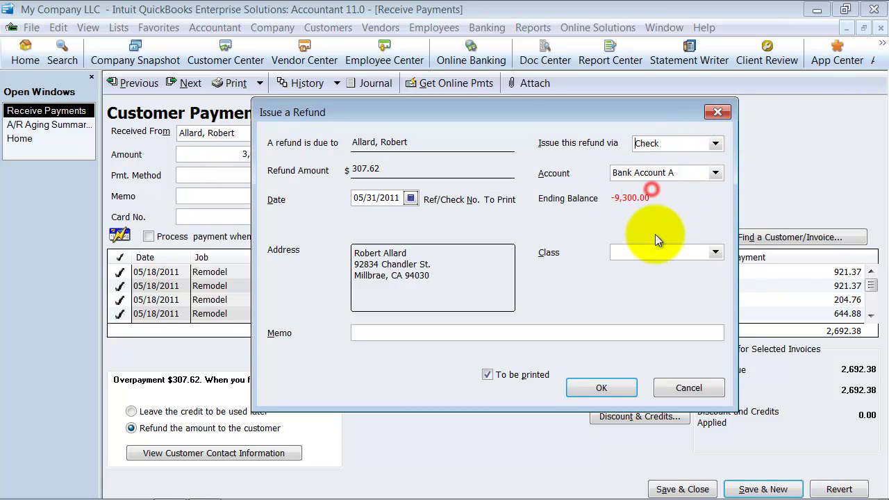
Exclude the refund check from printing and issue it from Bank Account A without a class
{"action": "left_click", "coordinate": [715, 173]}
{"action": "left_click", "coordinate": [712, 174]}
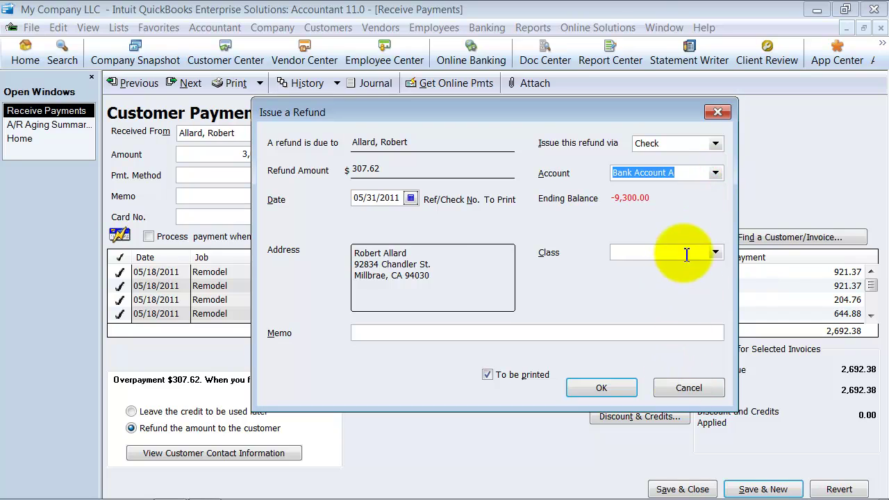
{"action": "left_click", "coordinate": [714, 252]}
{"action": "left_click", "coordinate": [713, 252]}
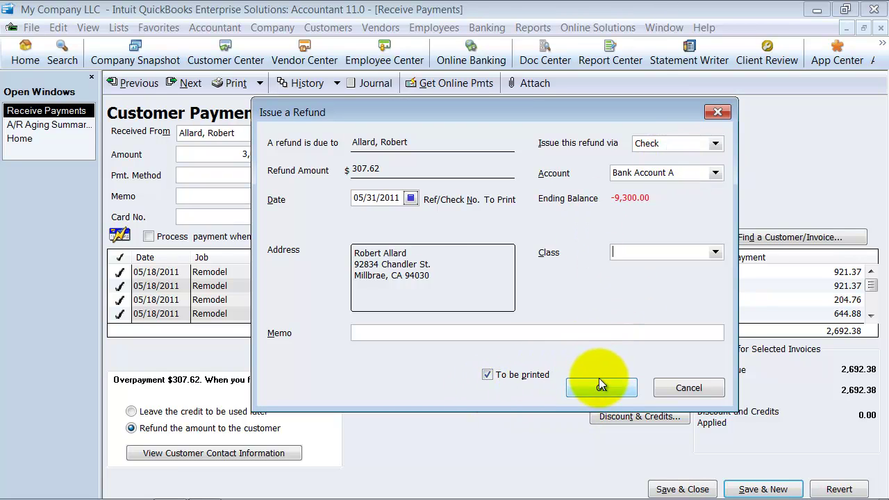
{"action": "left_click", "coordinate": [533, 377]}
{"action": "left_click", "coordinate": [596, 390]}
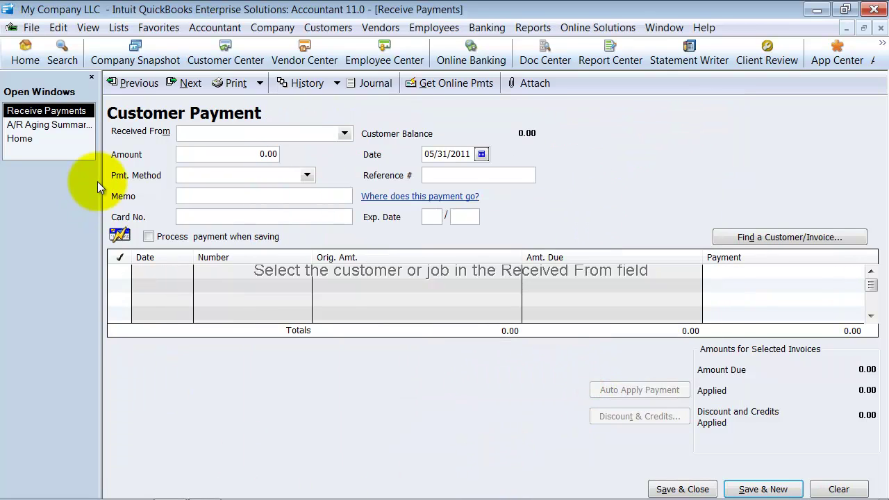
Examine the customer's refund check from Bank Account A's register, and review the updated A/R Aging Summary report
{"action": "left_click", "coordinate": [125, 27]}
{"action": "left_click", "coordinate": [127, 39]}
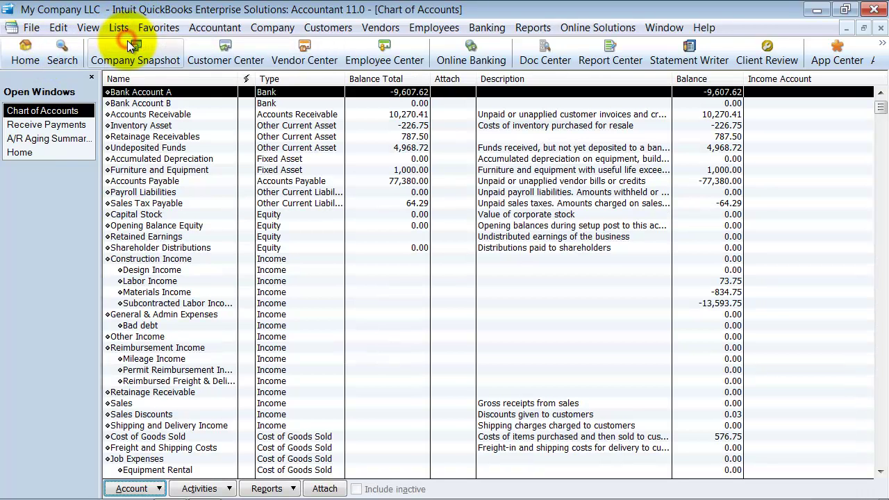
{"action": "double_click", "coordinate": [140, 94]}
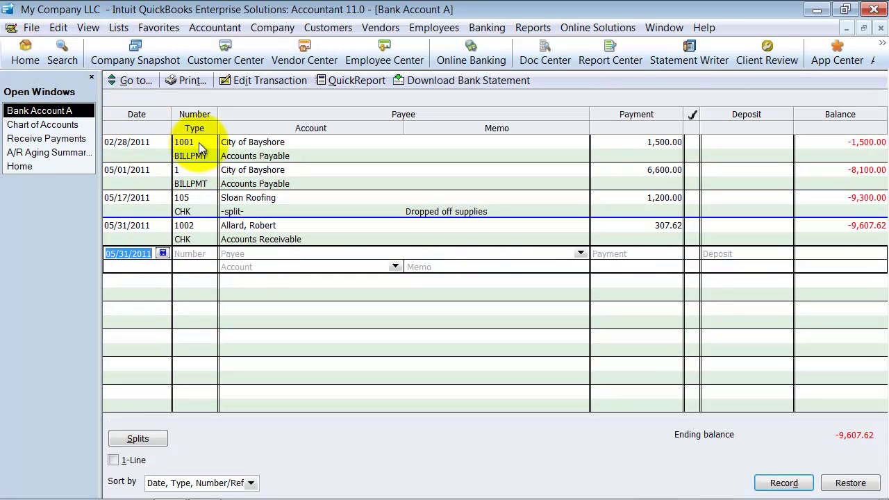
{"action": "double_click", "coordinate": [193, 237]}
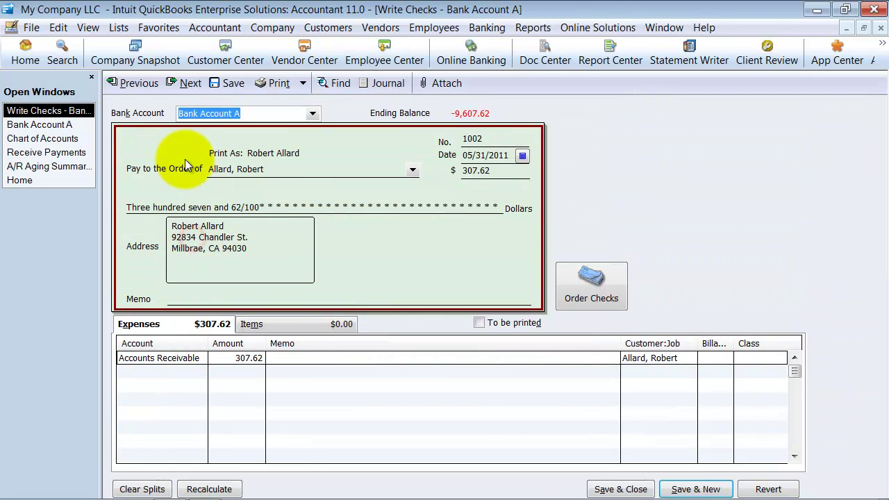
{"action": "left_click", "coordinate": [233, 359]}
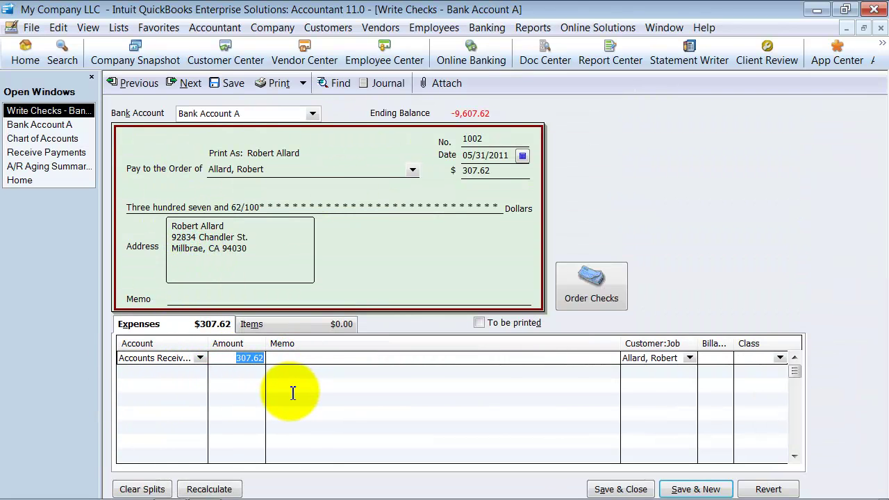
{"action": "left_click", "coordinate": [40, 167]}
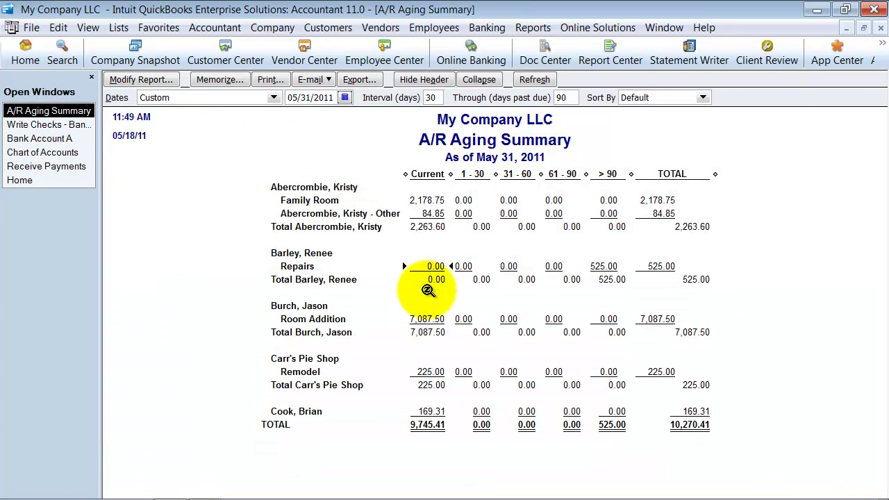